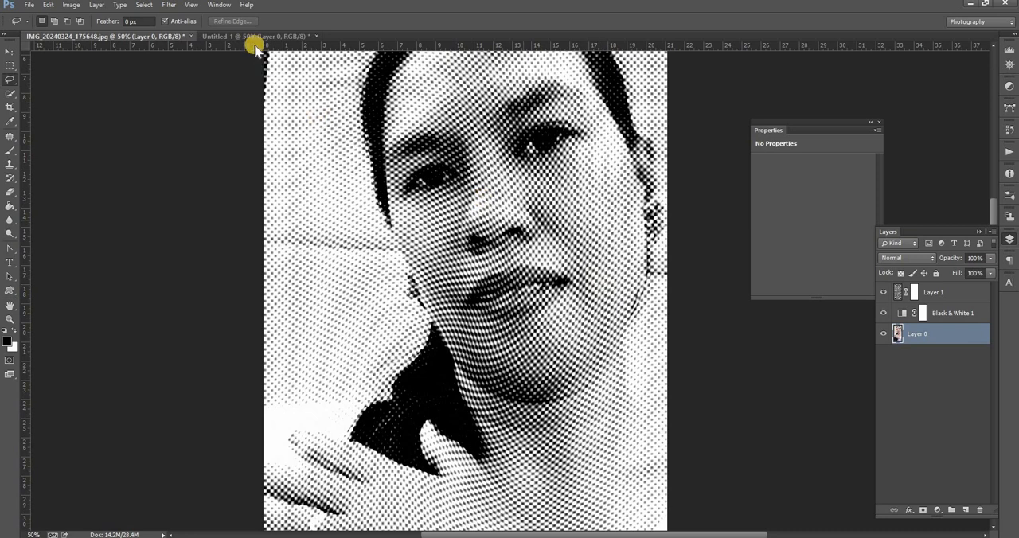
# Step: In the Untitled-1 document, add a Black & White adjustment layer with Reds -44, Yellows -27 and Greens -44
pyautogui.hotkey('ctrl', 'Tab')
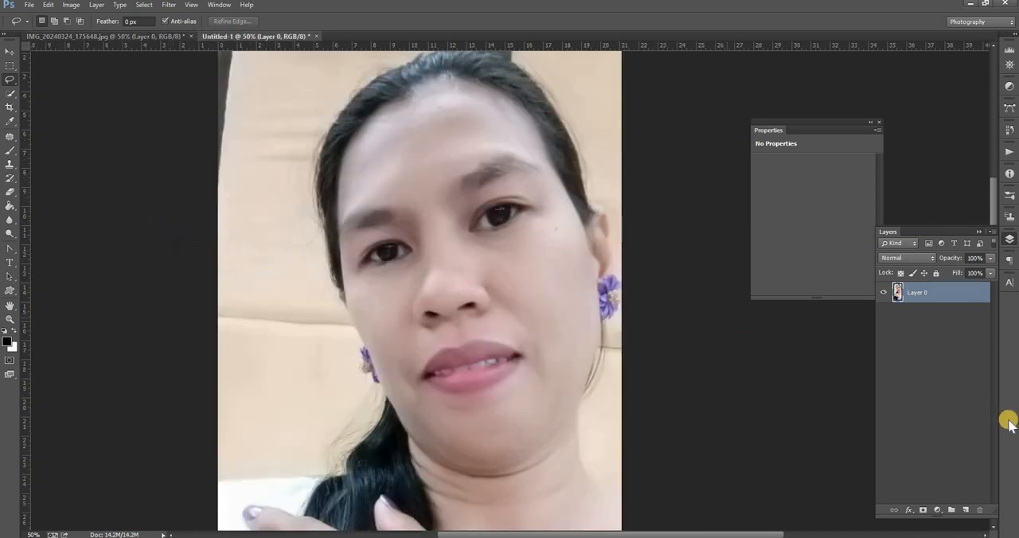
pyautogui.click(938, 510)
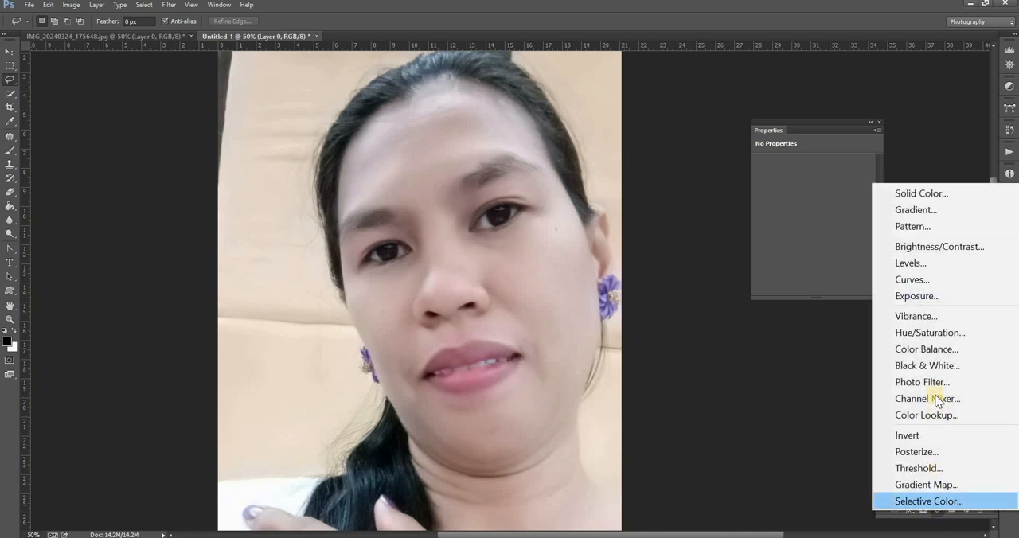
pyautogui.click(948, 368)
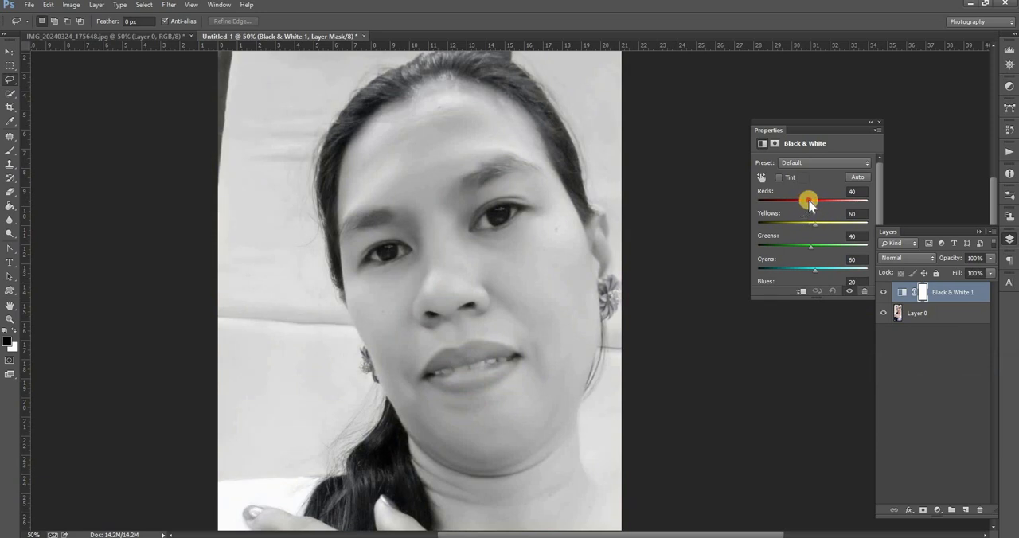
pyautogui.moveTo(808, 204); pyautogui.dragTo(794, 251)
pyautogui.click(809, 225)
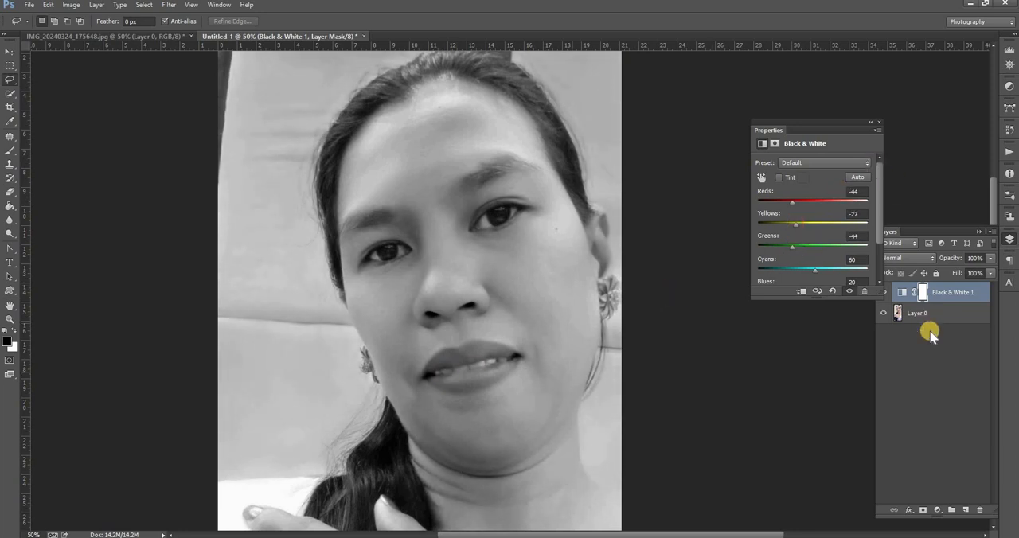
pyautogui.click(940, 405)
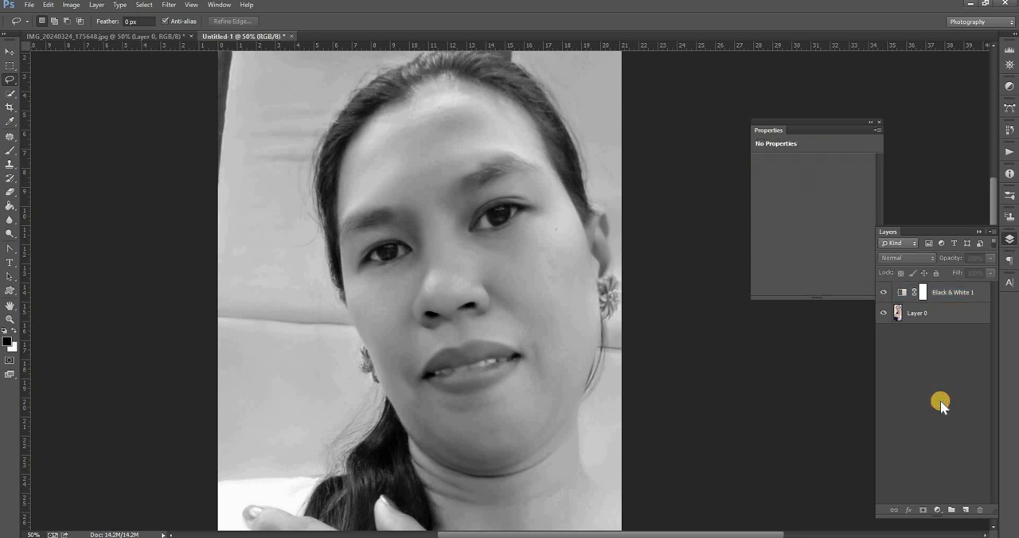
# Step: Create a new layer above the Black & White adjustment and fill it with 50% Gray at 100% opacity in Normal mode
pyautogui.click(966, 510)
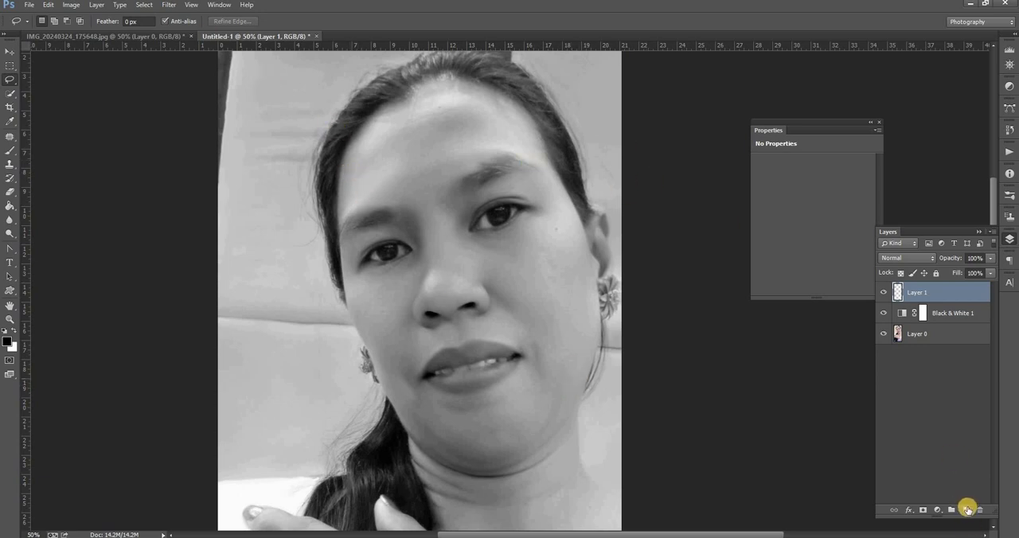
pyautogui.click(47, 4)
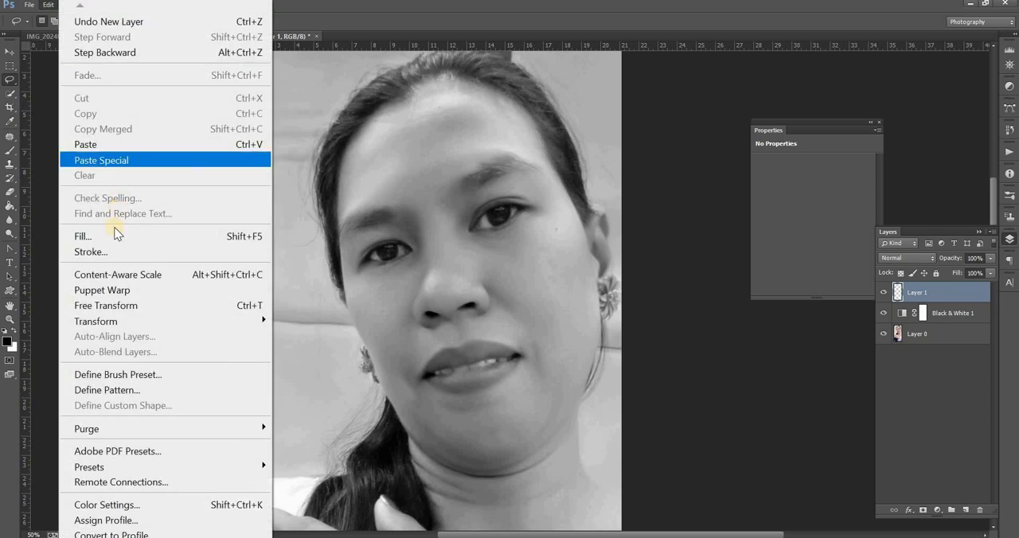
pyautogui.click(117, 233)
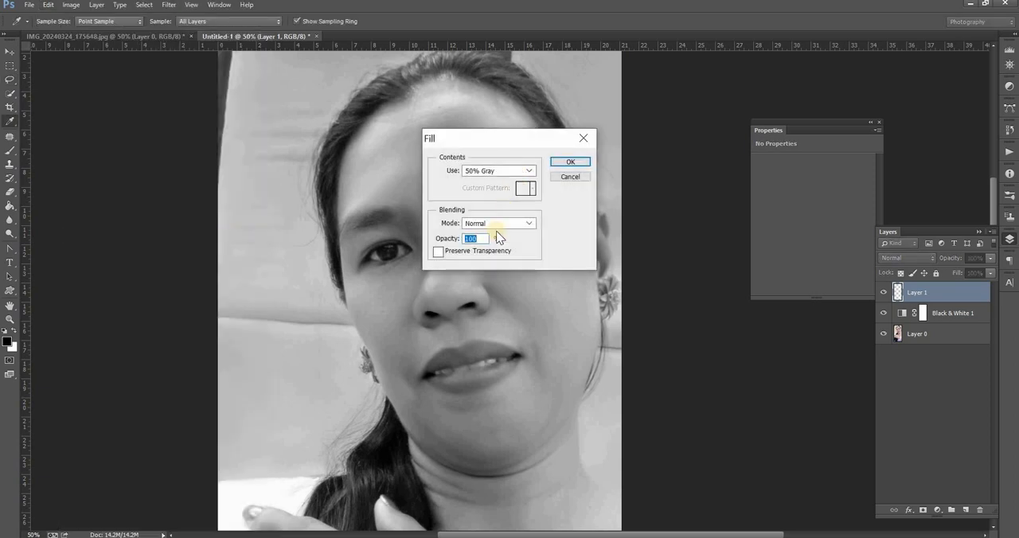
pyautogui.click(493, 170)
pyautogui.click(564, 163)
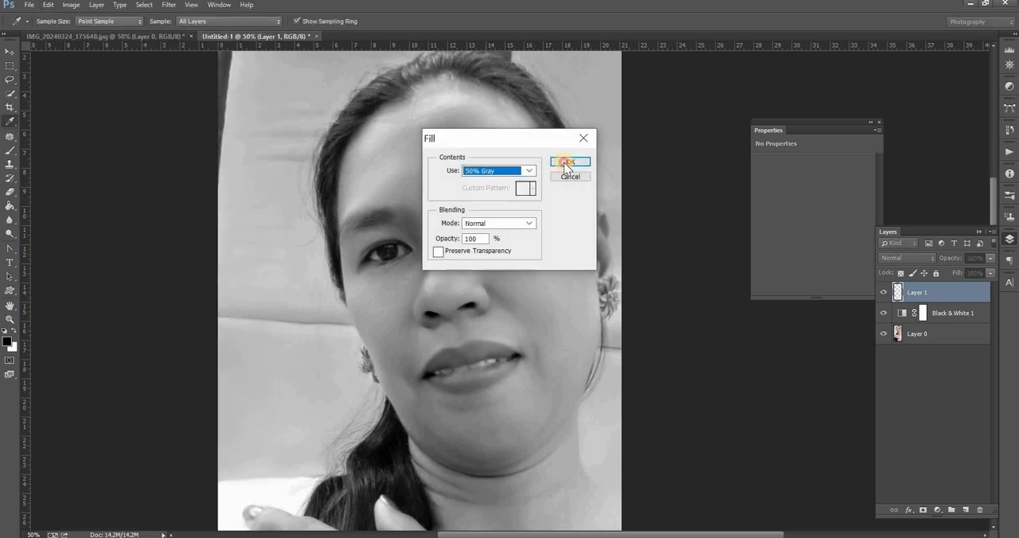
pyautogui.click(564, 163)
pyautogui.press('l')
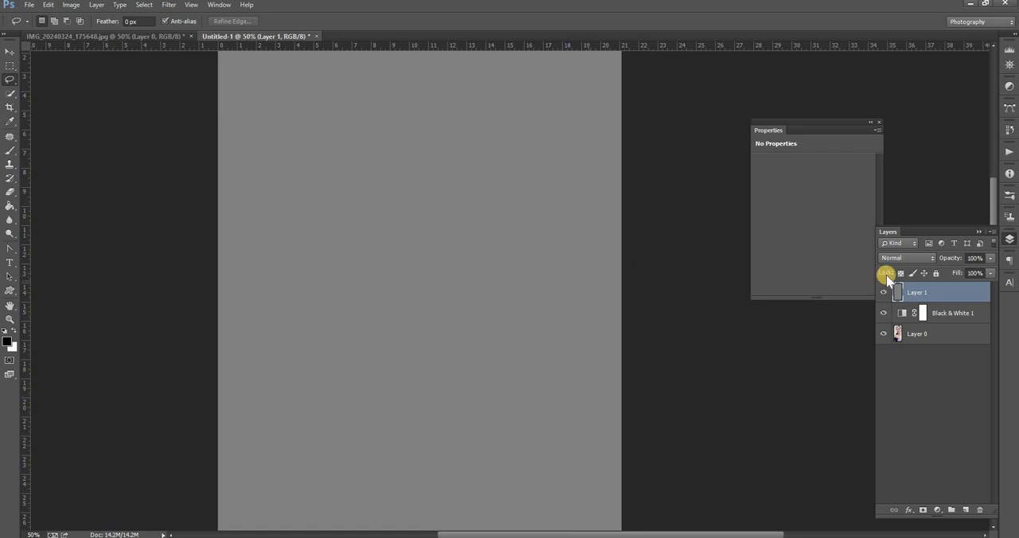
# Step: Convert the gray layer to a smart object and apply the Halftone Pattern filter with size 5, contrast 0 and Dot pattern type
pyautogui.rightClick(925, 293)
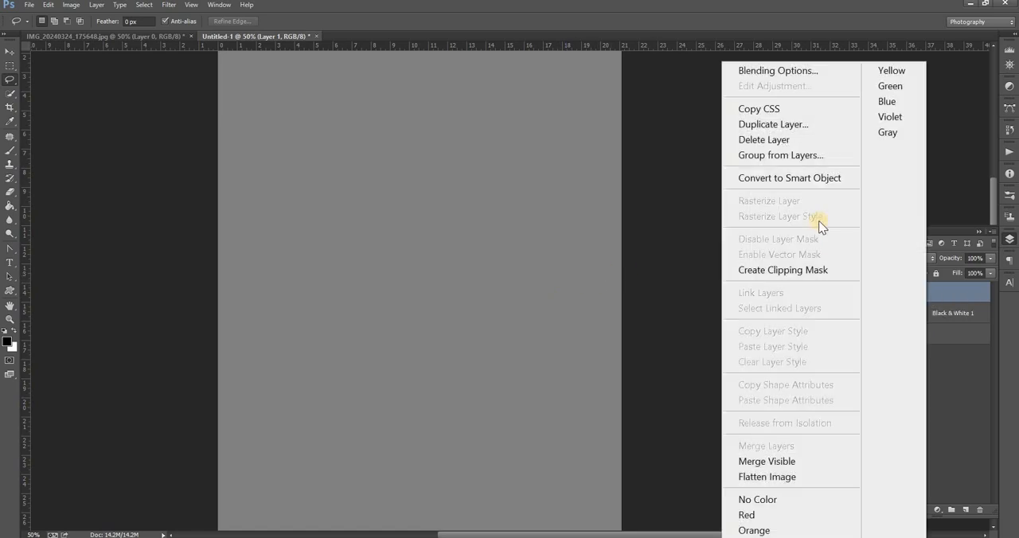
pyautogui.click(803, 178)
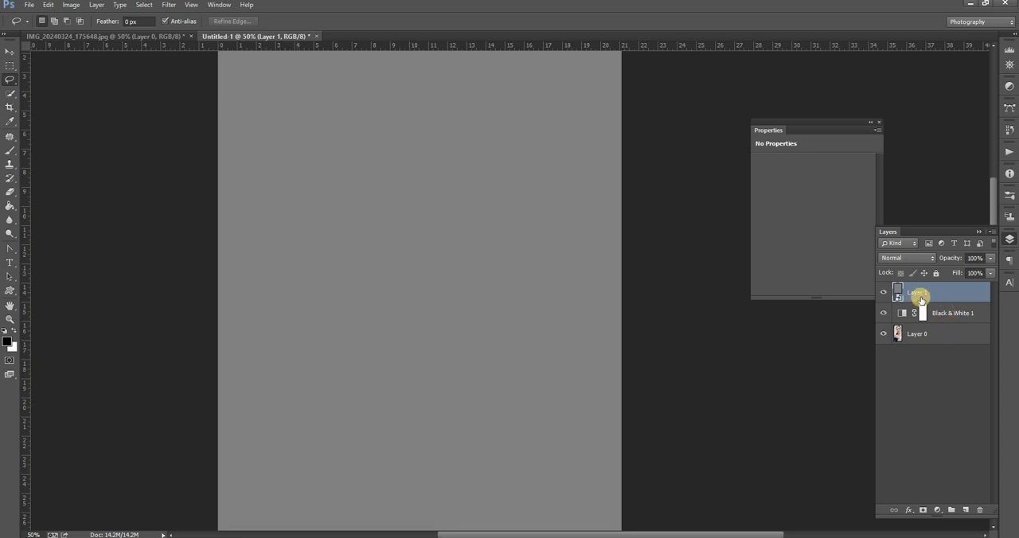
pyautogui.click(170, 5)
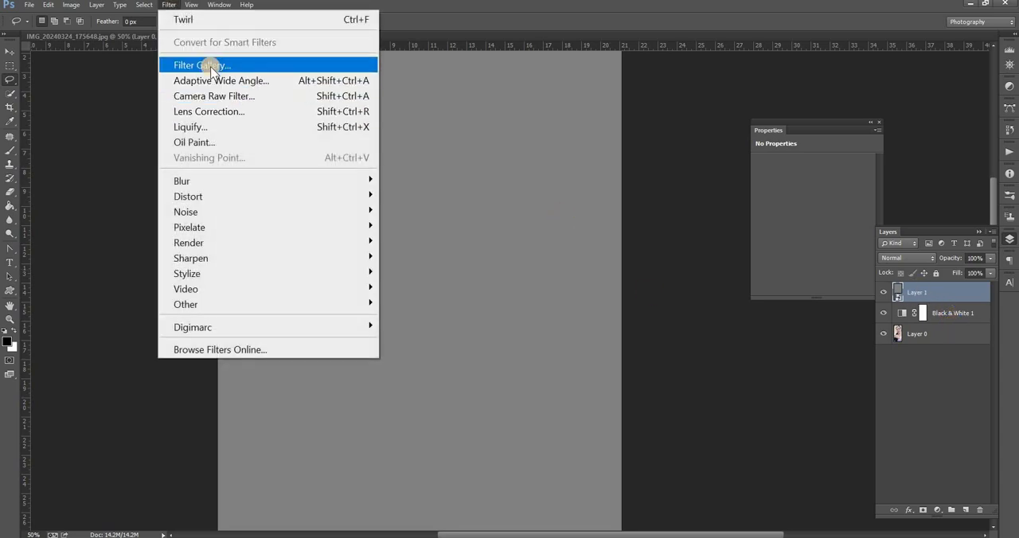
pyautogui.click(206, 65)
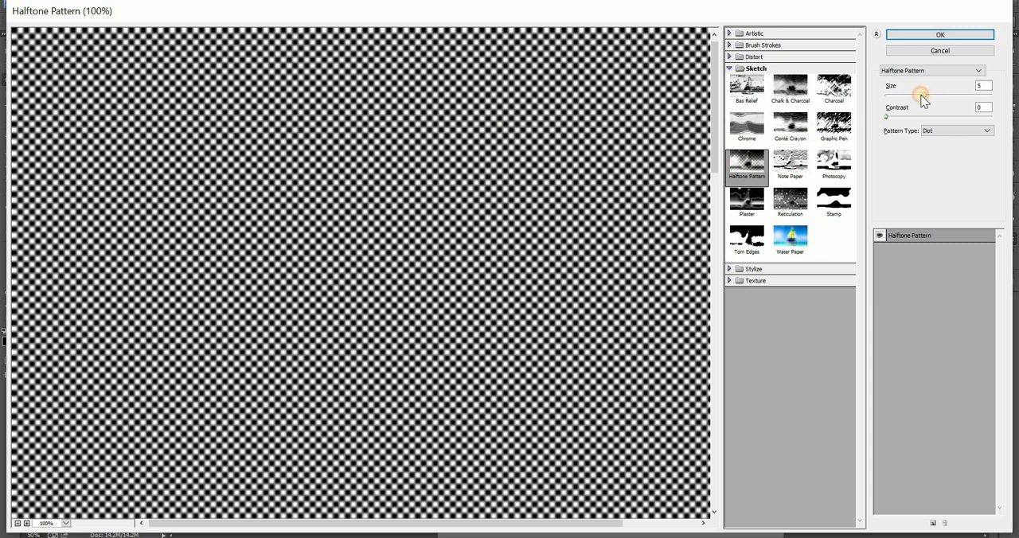
pyautogui.moveTo(922, 99); pyautogui.dragTo(919, 100)
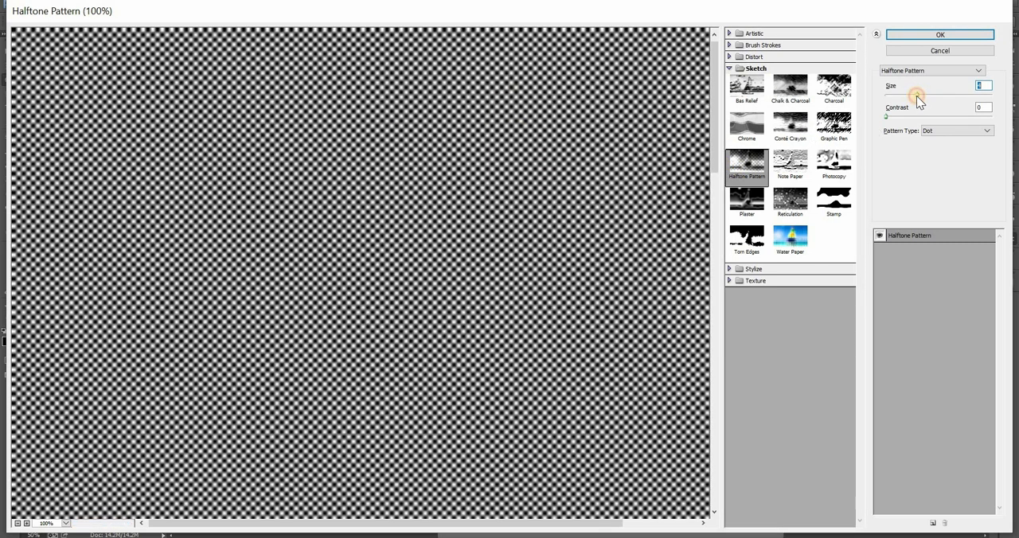
pyautogui.moveTo(925, 101); pyautogui.dragTo(919, 97)
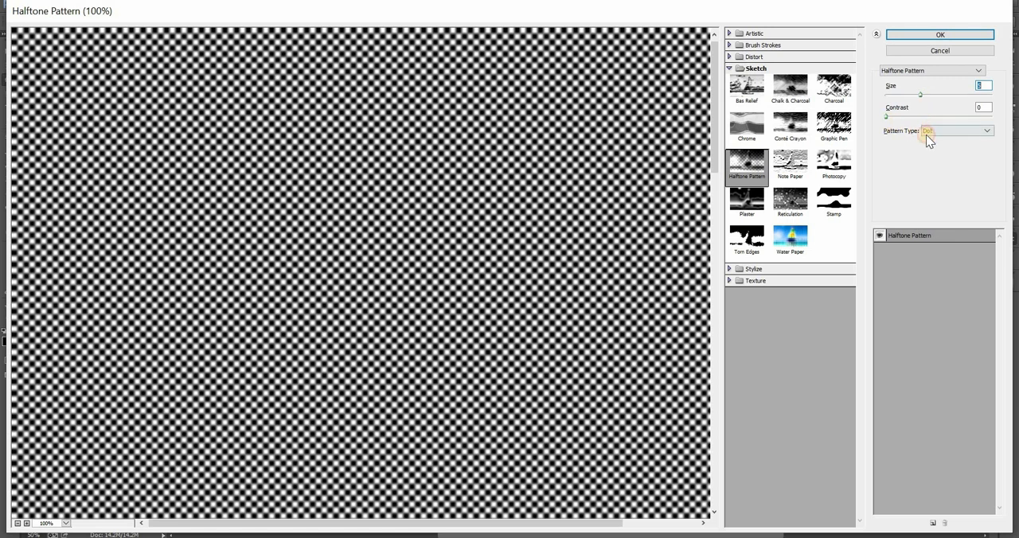
pyautogui.click(930, 133)
pyautogui.click(935, 129)
pyautogui.click(941, 34)
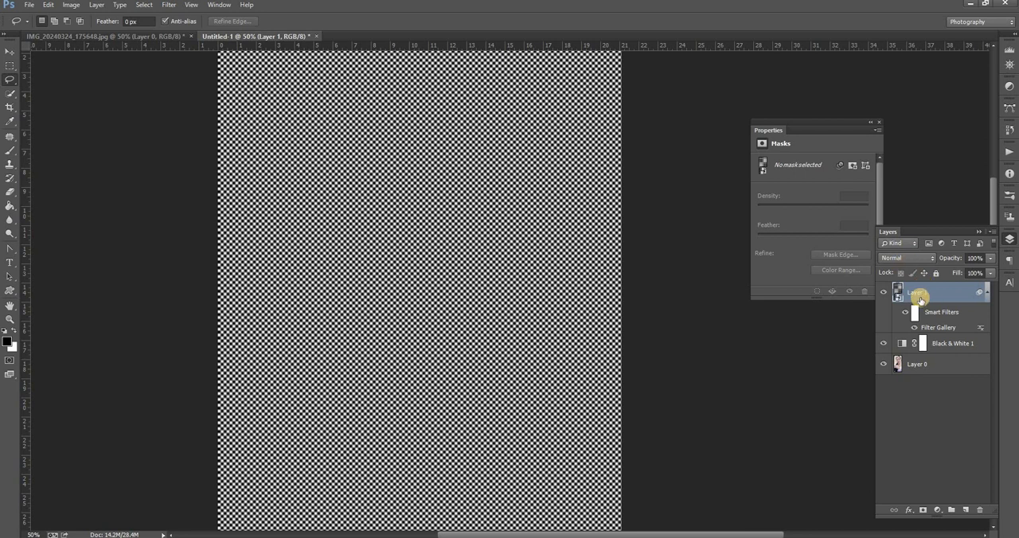
# Step: Set the halftone layer's blend mode to Hard Mix and apply the Twirl distortion with an angle of 20°
pyautogui.click(907, 259)
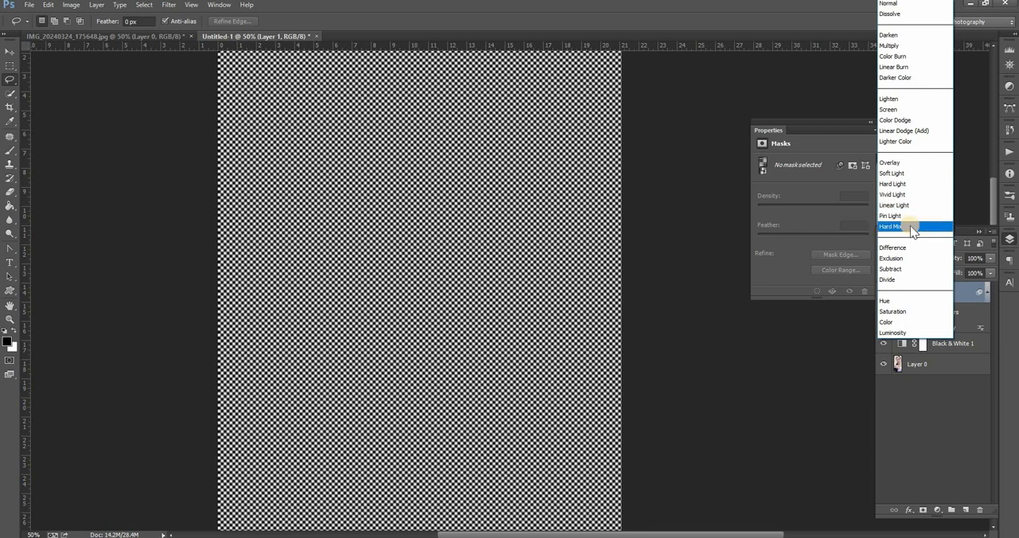
pyautogui.click(909, 225)
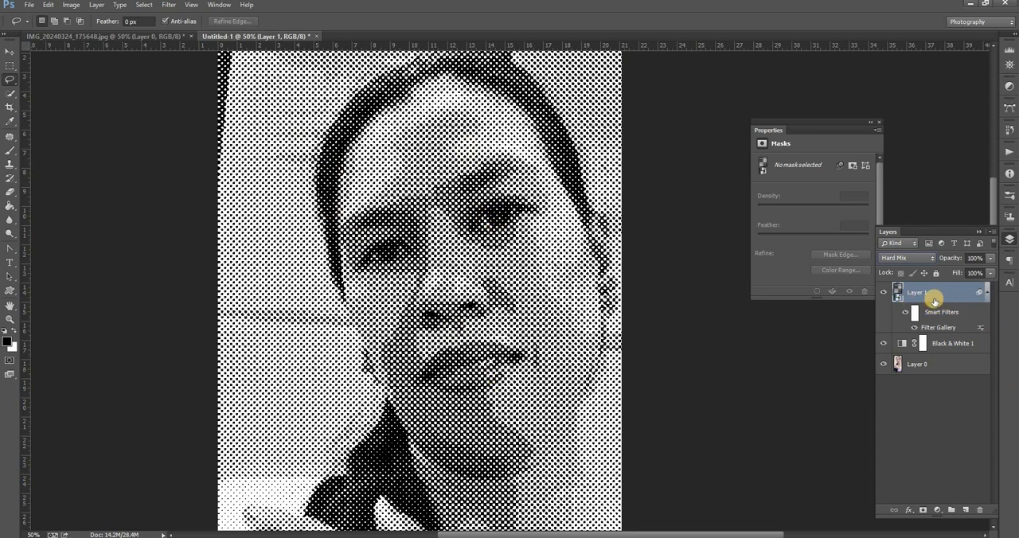
pyautogui.click(168, 6)
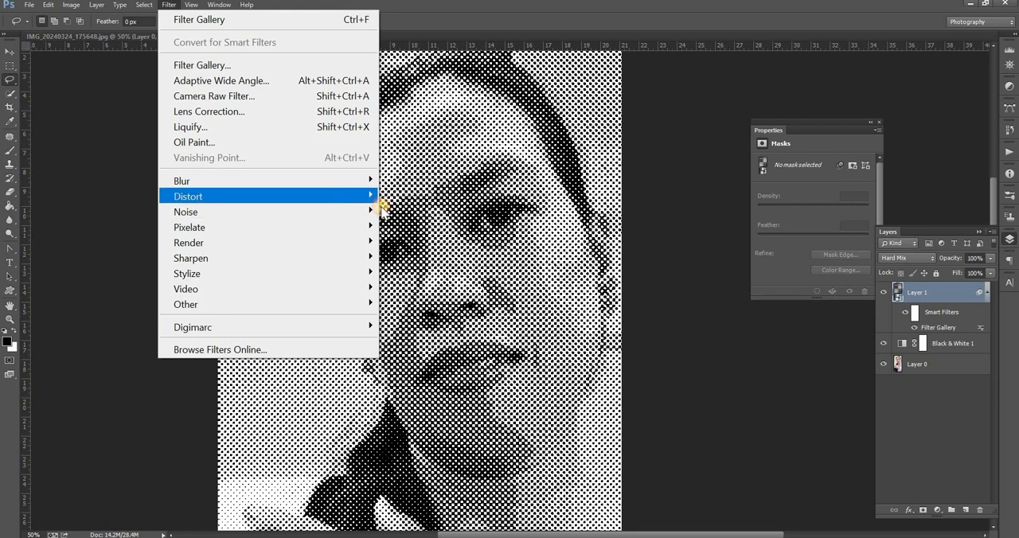
pyautogui.click(411, 288)
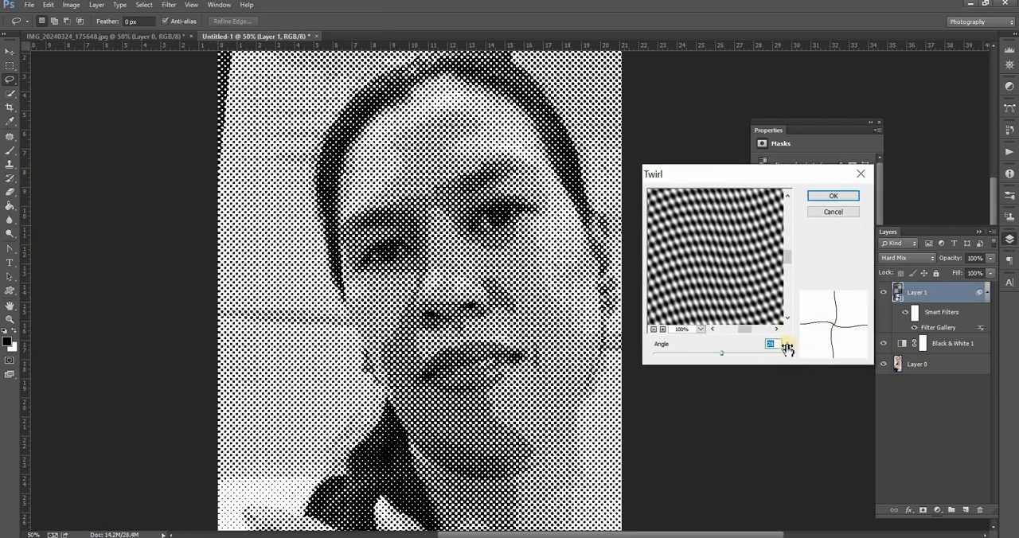
pyautogui.moveTo(721, 354); pyautogui.dragTo(721, 354)
pyautogui.click(833, 197)
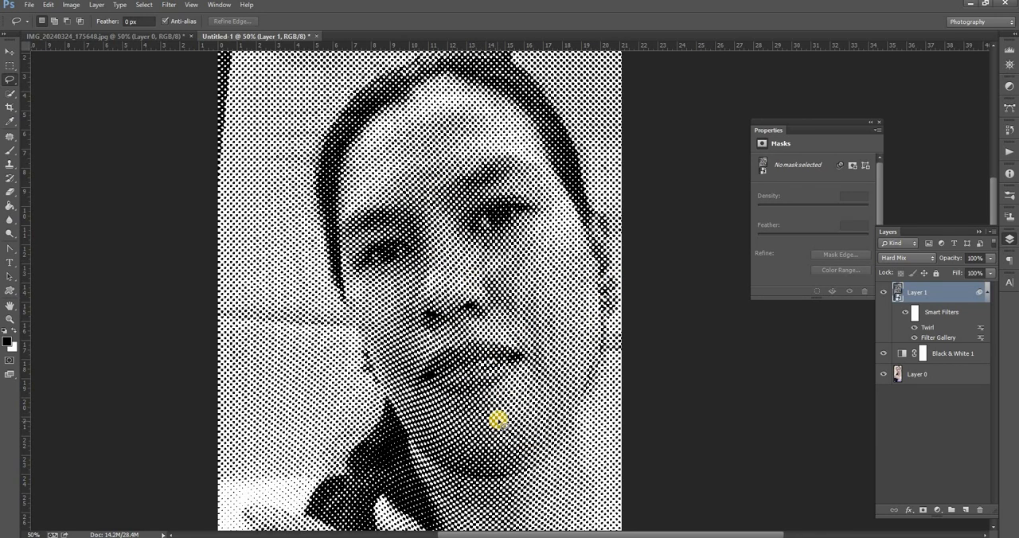
# Step: Edit the halftone layer's Twirl smart filter and set its angle to 28°
pyautogui.doubleClick(928, 327)
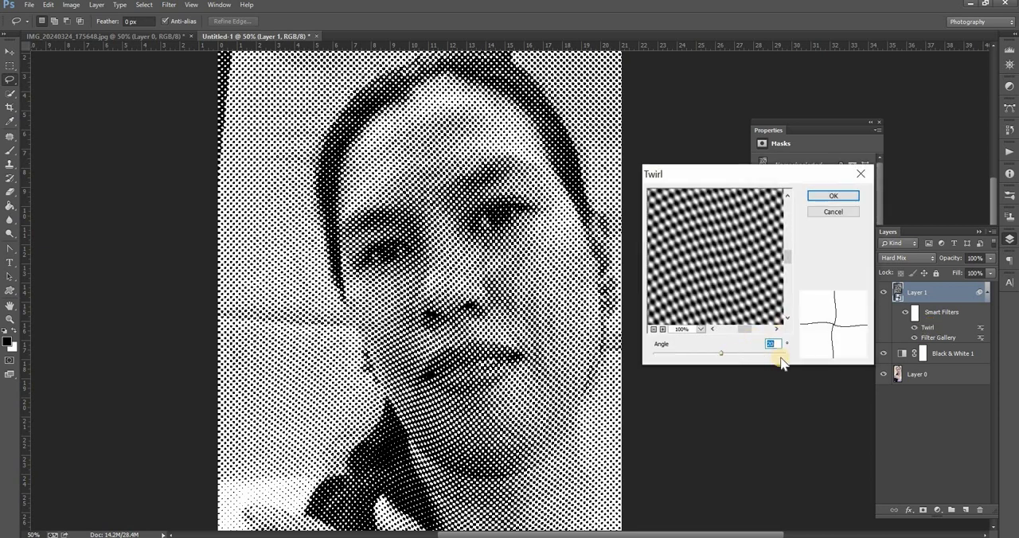
pyautogui.press('Up')
pyautogui.press('Up')
pyautogui.press('Up')
pyautogui.press('Up')
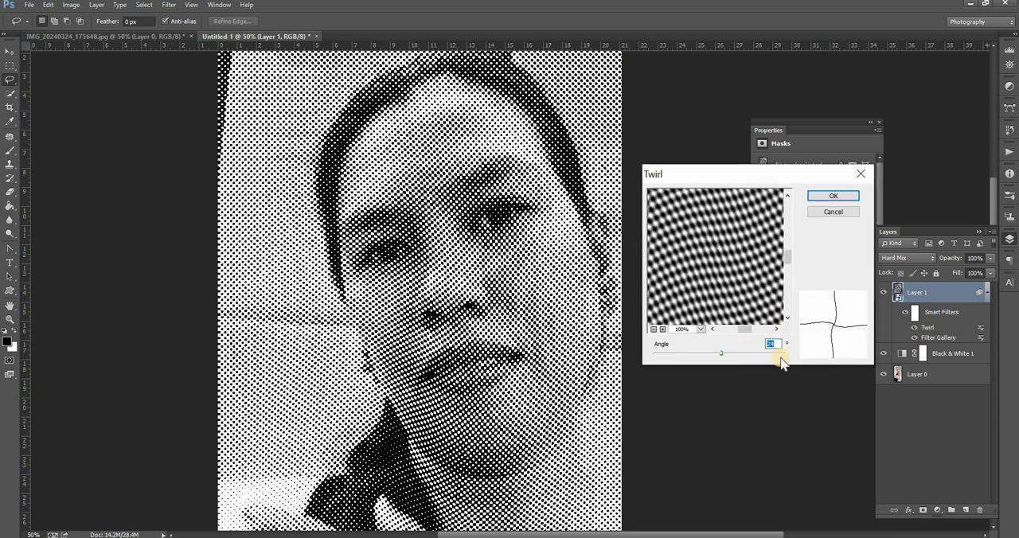
pyautogui.press('Up')
pyautogui.press('Up')
pyautogui.press('Up')
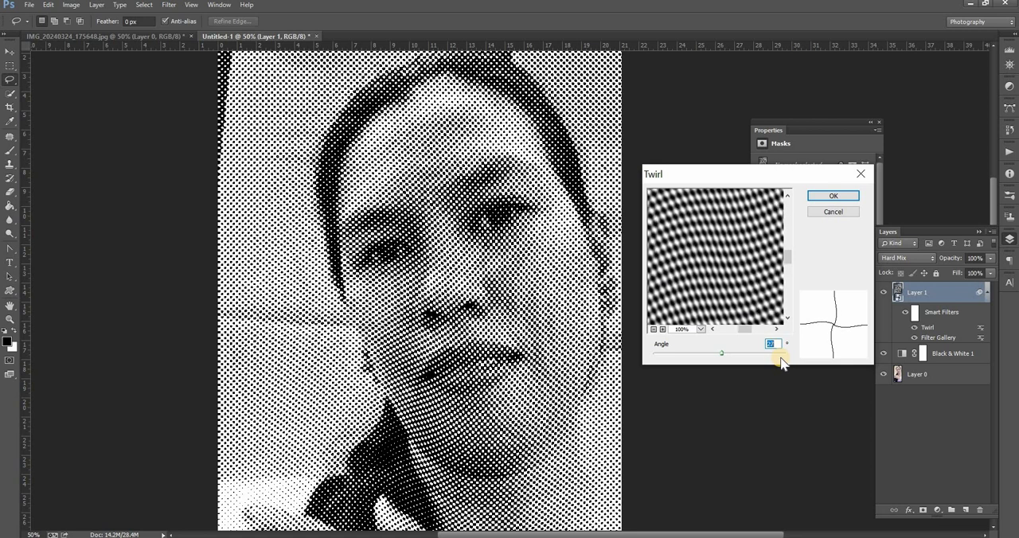
pyautogui.press('Up')
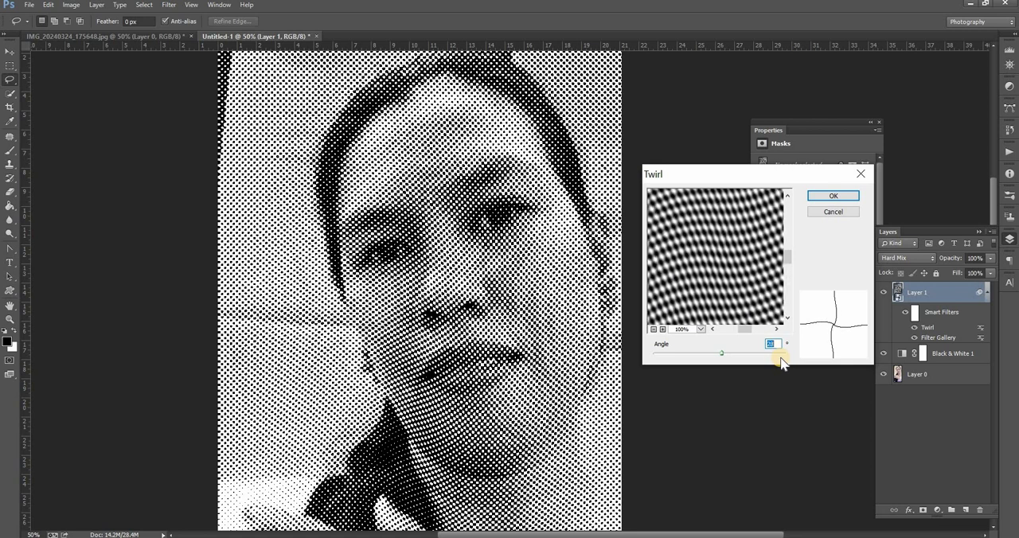
pyautogui.click(843, 196)
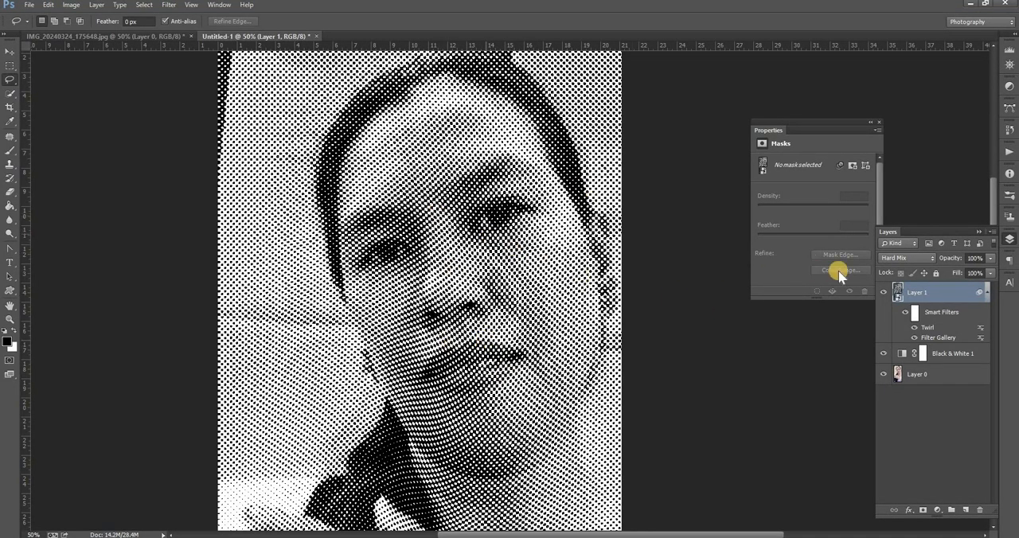
# Step: Reduce the halftone layer's fill to 44% and hide the Black & White adjustment layer
pyautogui.click(988, 275)
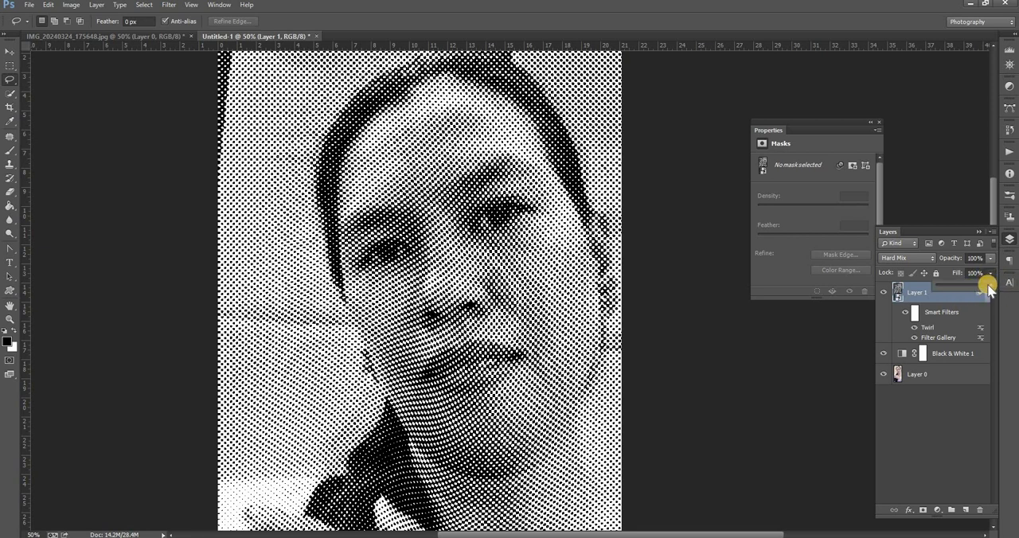
pyautogui.moveTo(987, 286); pyautogui.dragTo(961, 291)
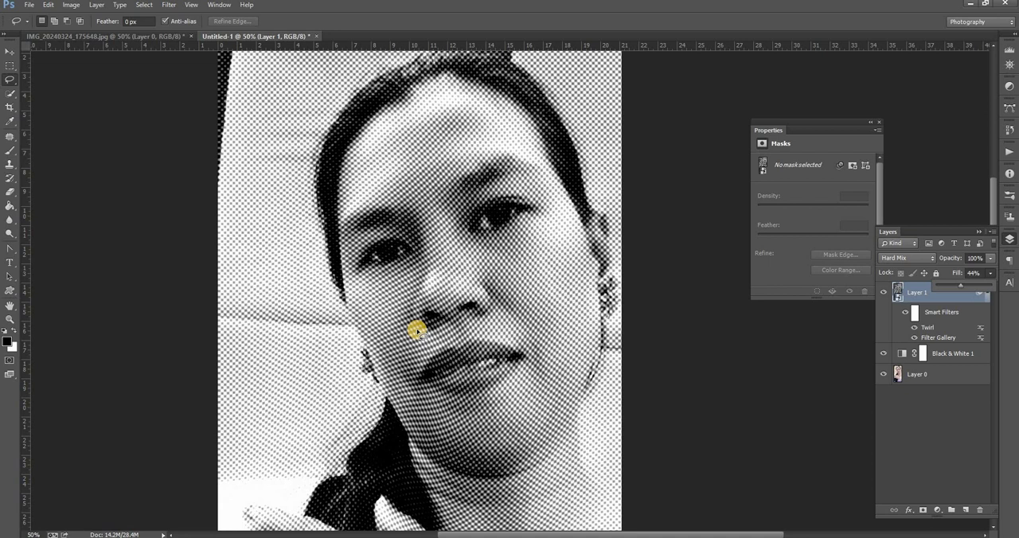
pyautogui.click(882, 353)
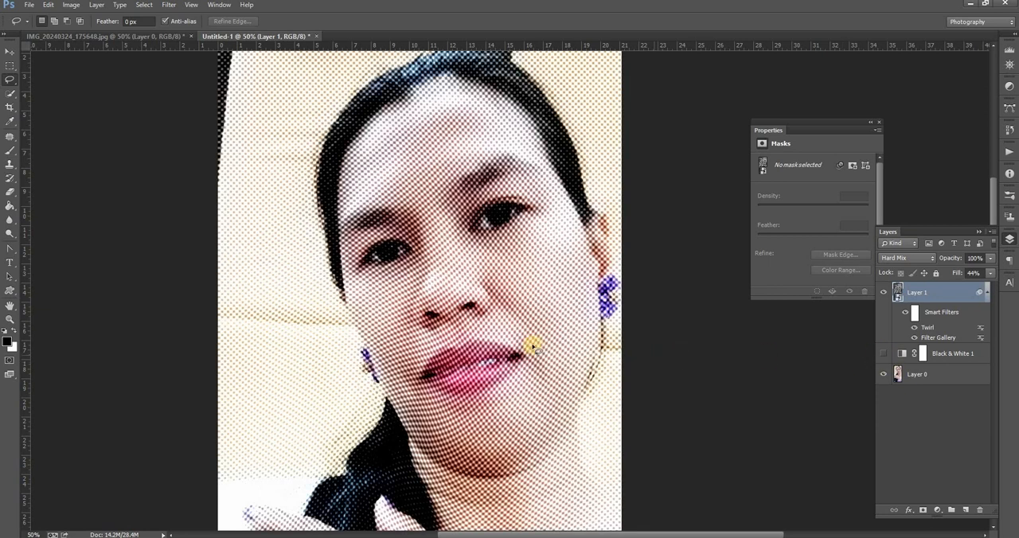